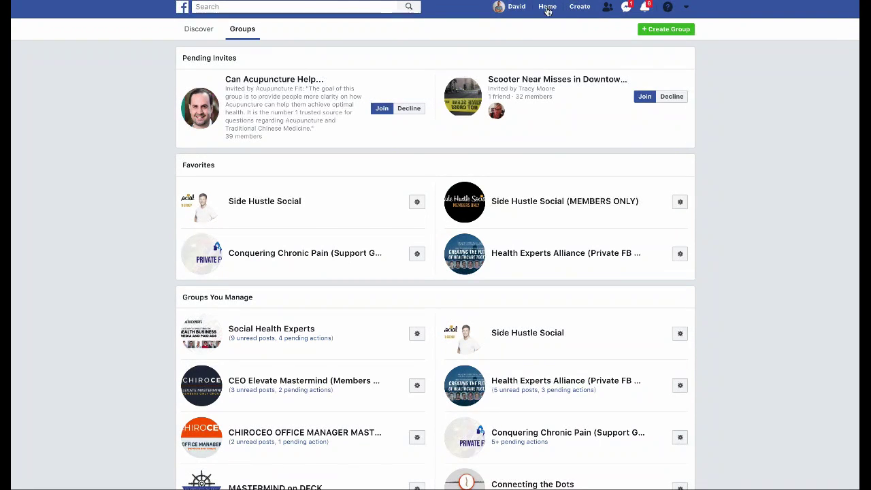
Go to the groups overview from the news feed and open the form for creating a new group
{"action": "left_click", "coordinate": [515, 7]}
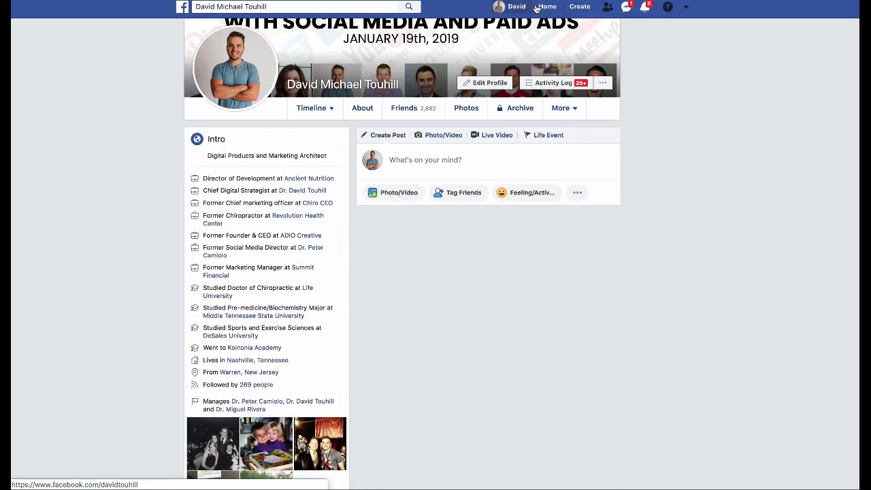
{"action": "left_click", "coordinate": [542, 7]}
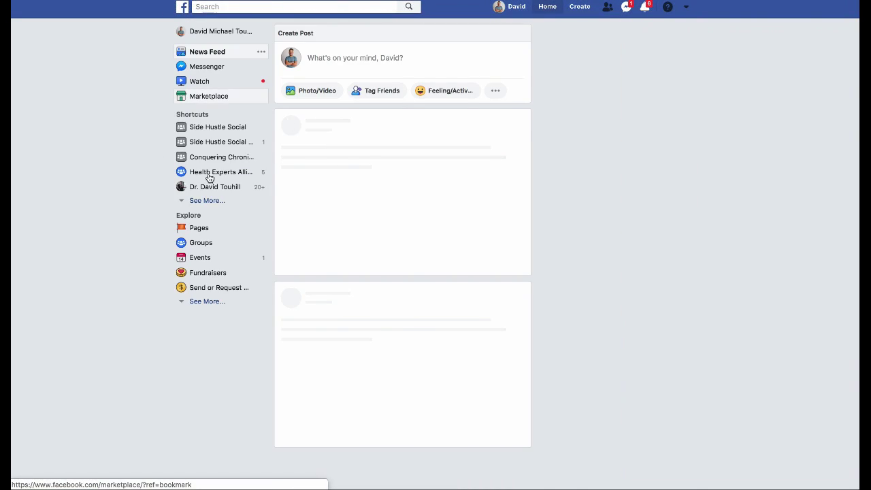
{"action": "left_click", "coordinate": [201, 242]}
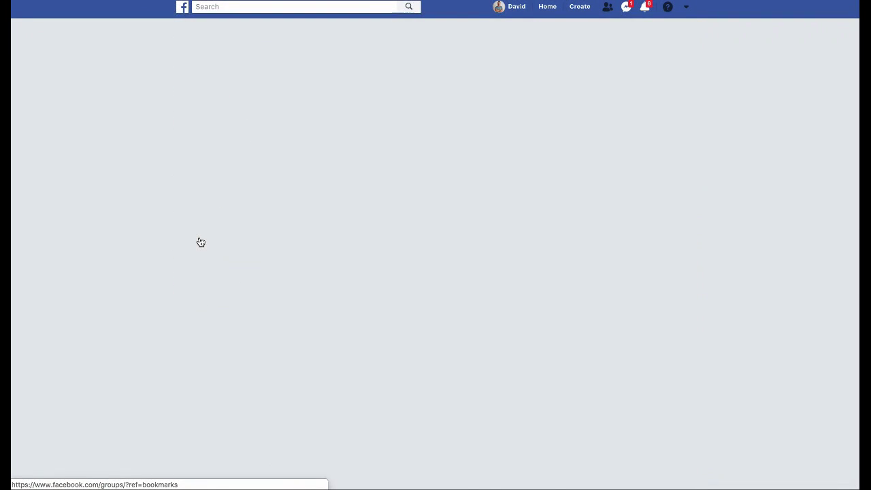
{"action": "left_click", "coordinate": [655, 34]}
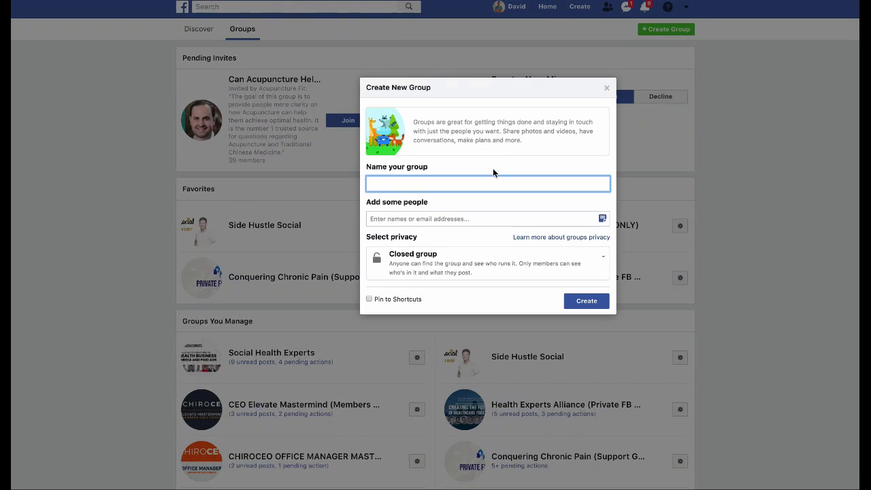
Examine the new group form's privacy choices and optional invite note, and close the form without creating a group
{"action": "left_click", "coordinate": [604, 260]}
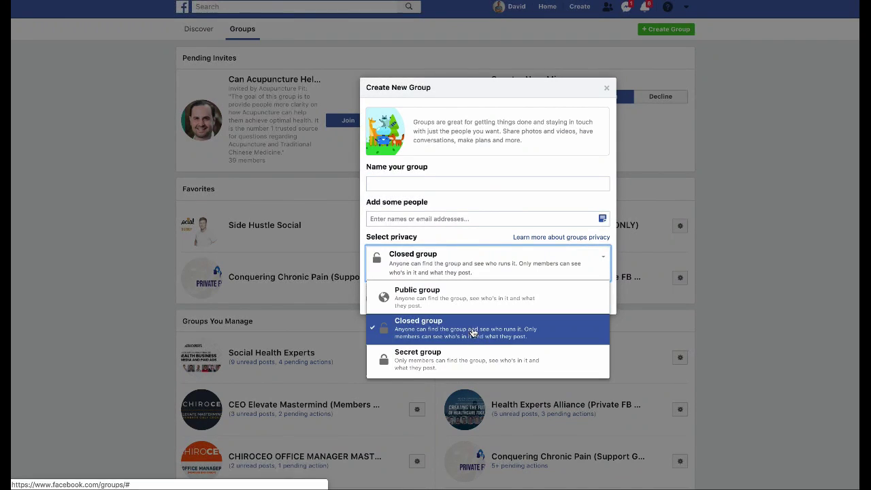
{"action": "left_click", "coordinate": [586, 202]}
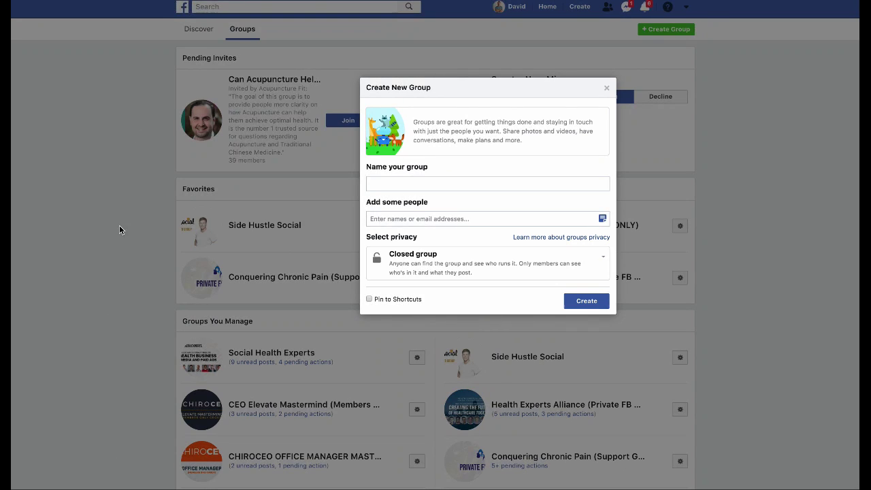
{"action": "left_click", "coordinate": [496, 218]}
{"action": "left_click", "coordinate": [603, 218]}
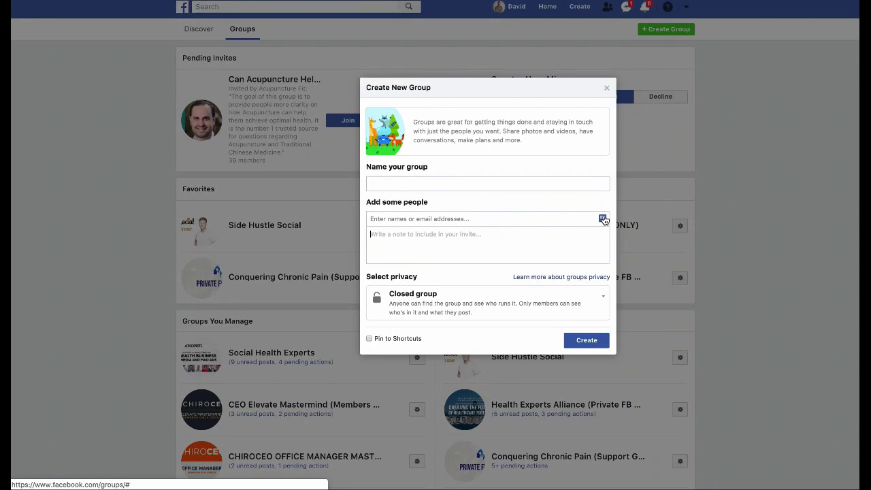
{"action": "left_click", "coordinate": [521, 218]}
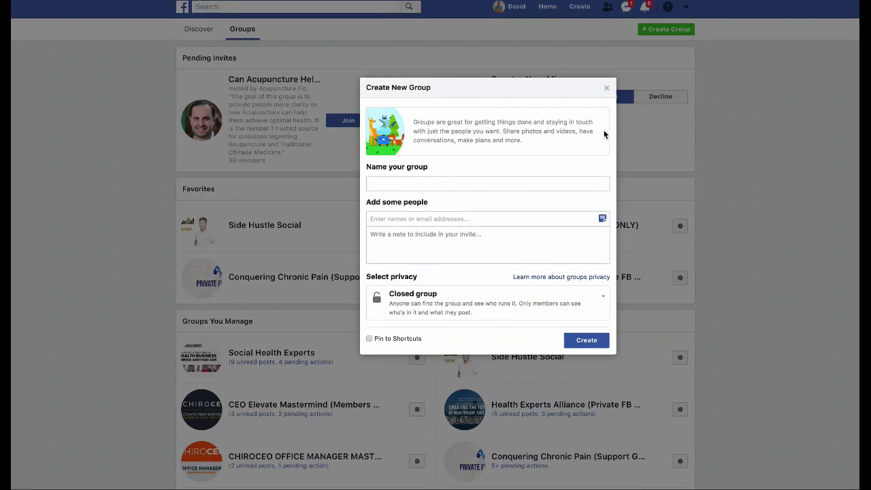
{"action": "left_click", "coordinate": [607, 89]}
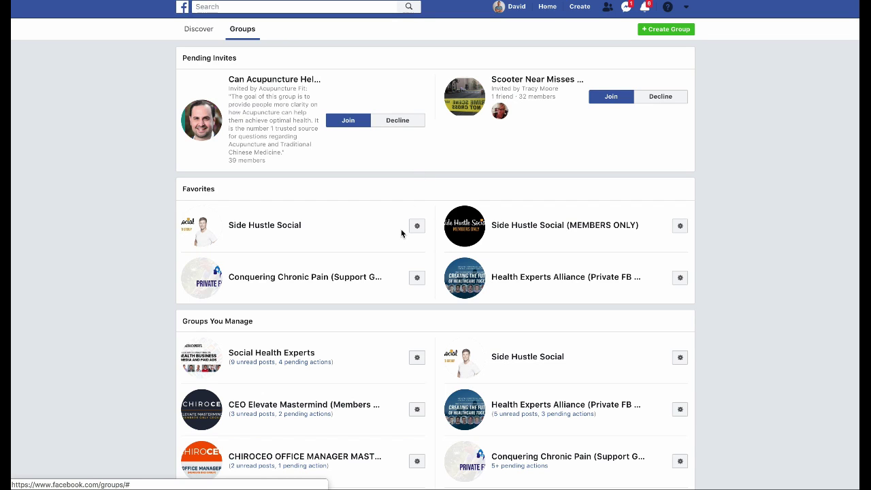
Return to the news feed, expand the full list of shortcuts and open the Social Health Experts group
{"action": "left_click", "coordinate": [183, 8]}
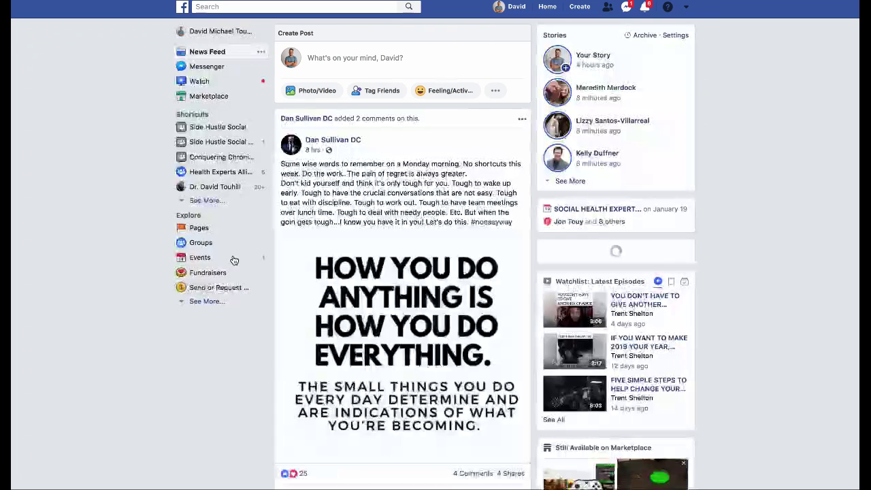
{"action": "left_click", "coordinate": [204, 200]}
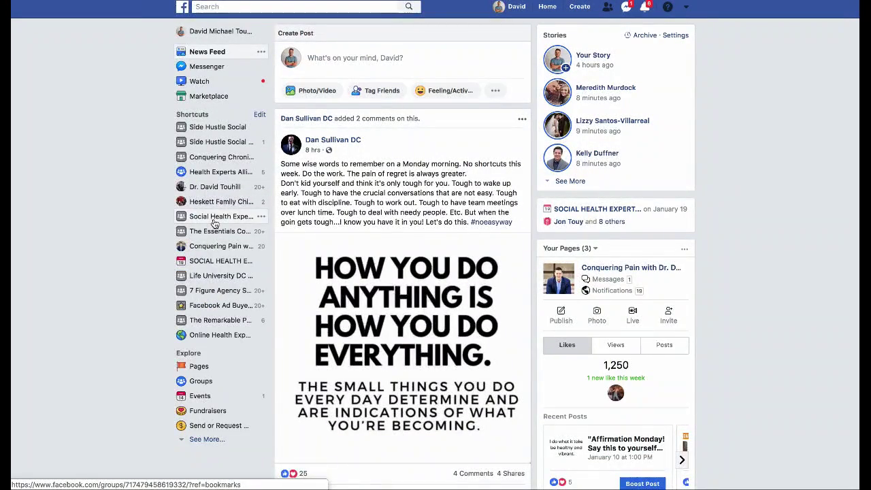
{"action": "left_click", "coordinate": [214, 216]}
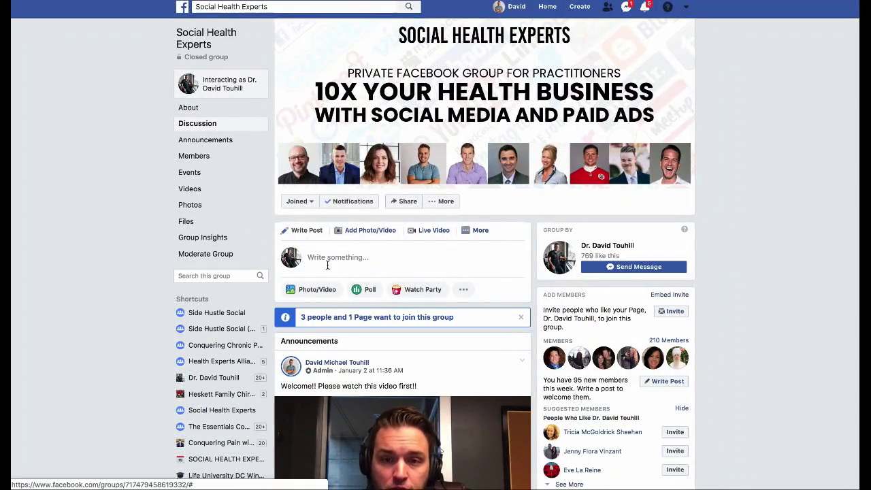
Examine the group's welcome video announcement, the management options of that post and the recent activity beneath it
{"action": "scroll", "coordinate": [327, 265], "scroll_direction": "down", "scroll_amount": 5}
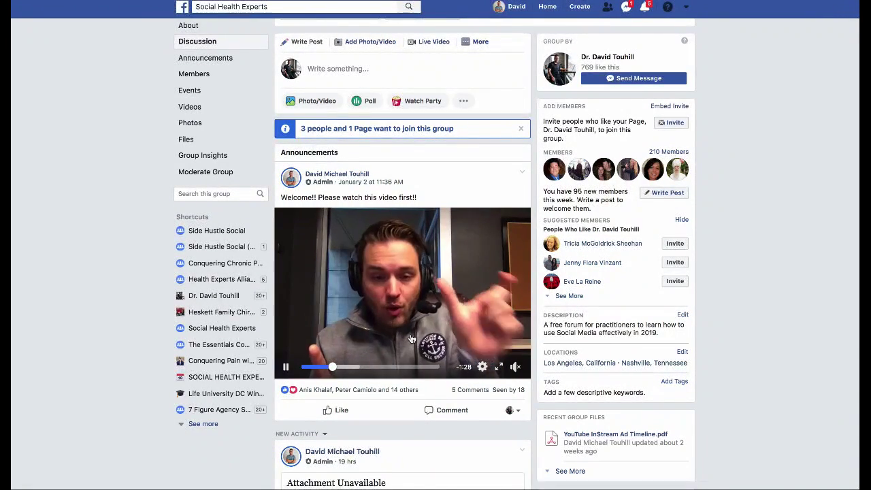
{"action": "left_click", "coordinate": [522, 171]}
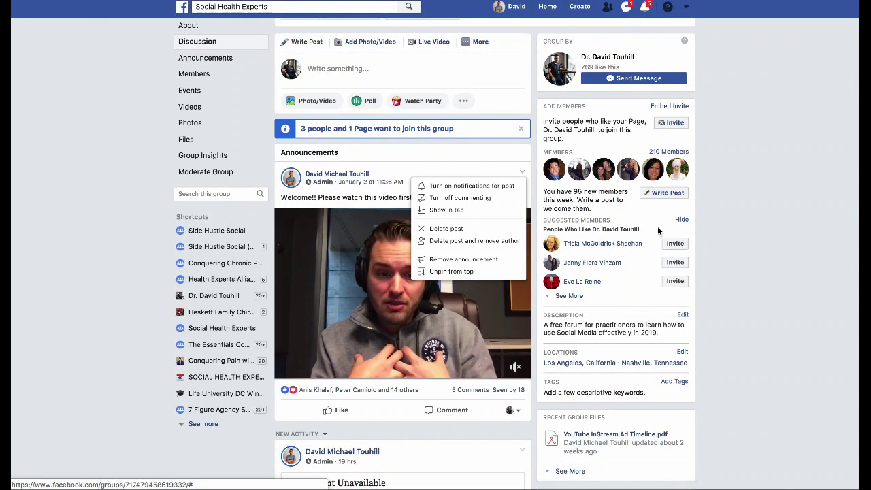
{"action": "left_click", "coordinate": [785, 284]}
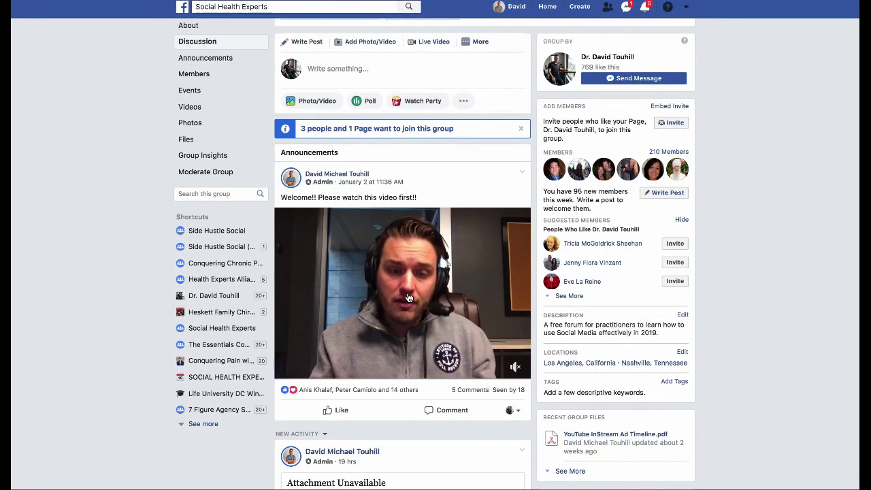
{"action": "scroll", "coordinate": [408, 297], "scroll_direction": "down", "scroll_amount": 3}
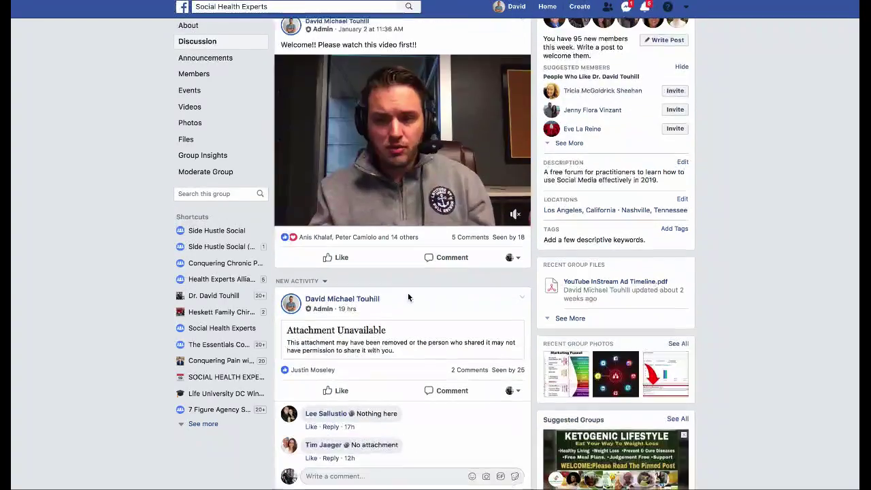
{"action": "scroll", "coordinate": [407, 297], "scroll_direction": "up", "scroll_amount": 1}
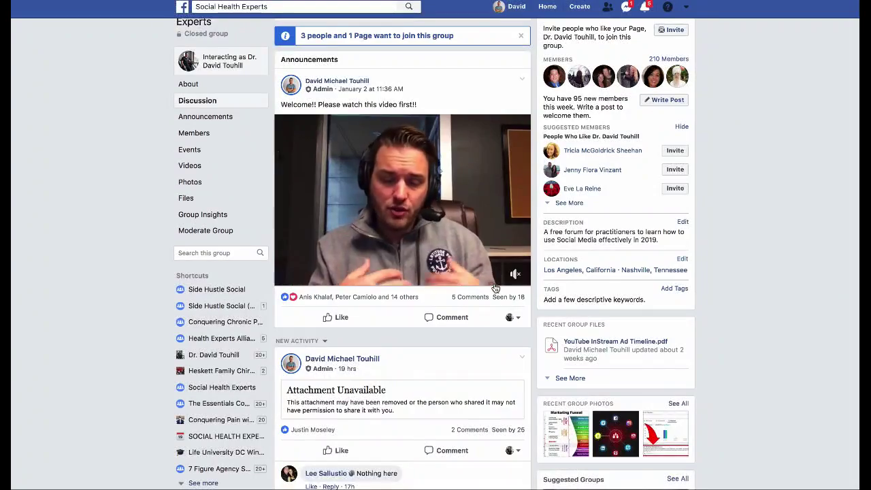
{"action": "scroll", "coordinate": [460, 370], "scroll_direction": "up", "scroll_amount": 4}
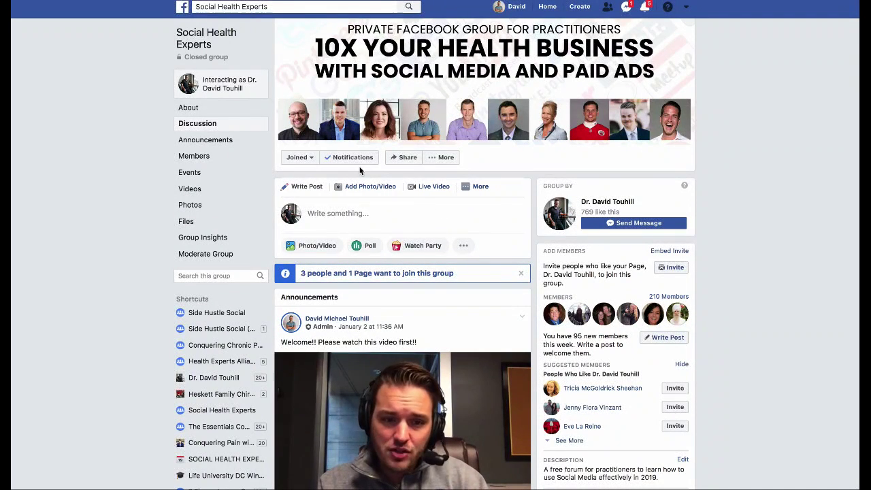
Open the settings of the Social Health Experts group and set its group type to Support
{"action": "left_click", "coordinate": [439, 159]}
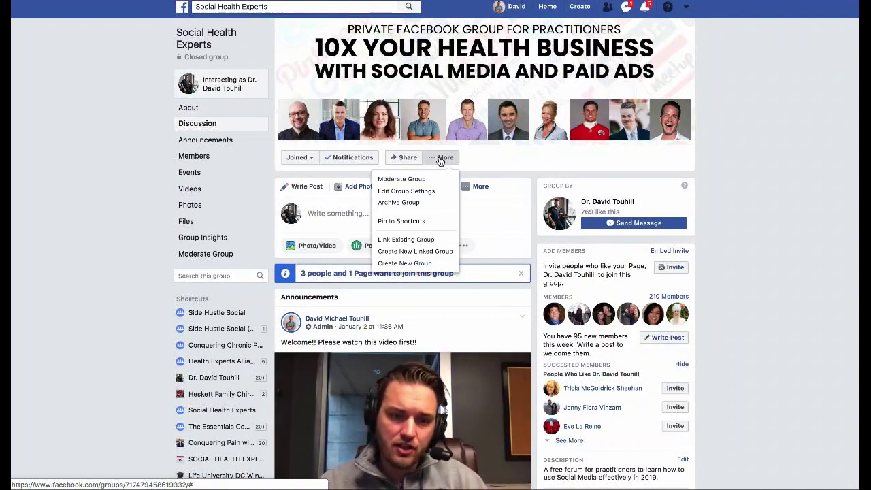
{"action": "left_click", "coordinate": [424, 192]}
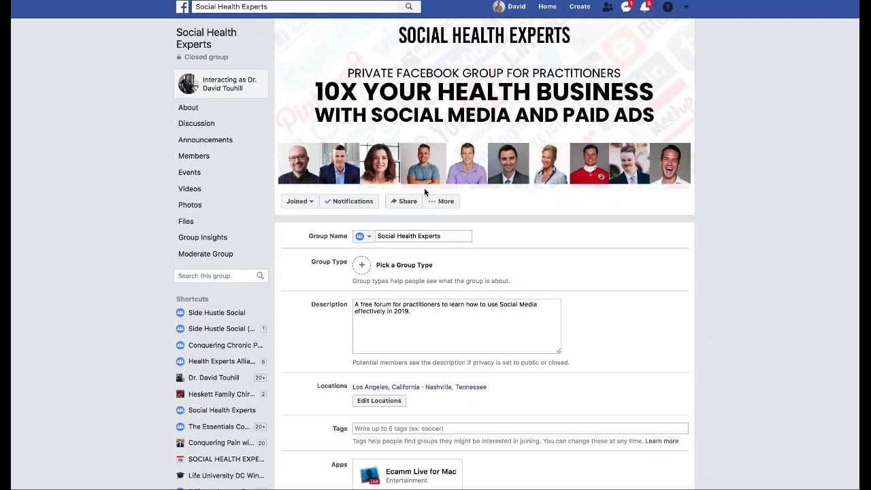
{"action": "left_click", "coordinate": [362, 267]}
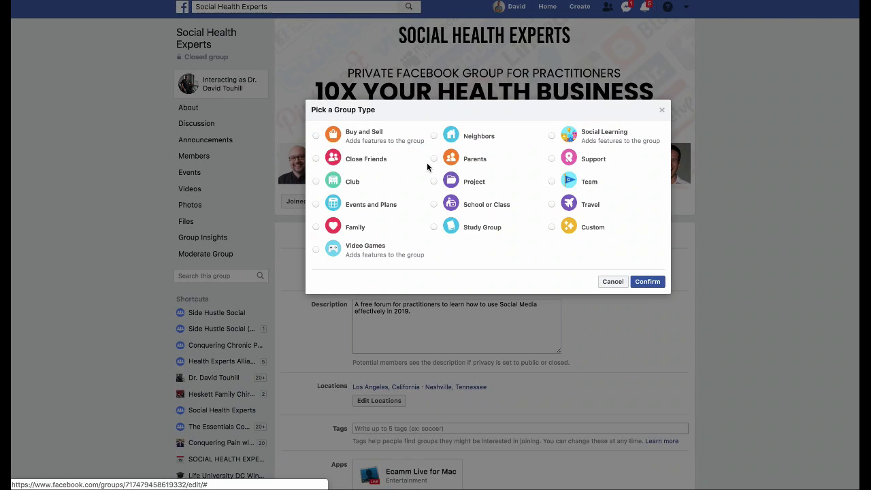
{"action": "left_click", "coordinate": [551, 159]}
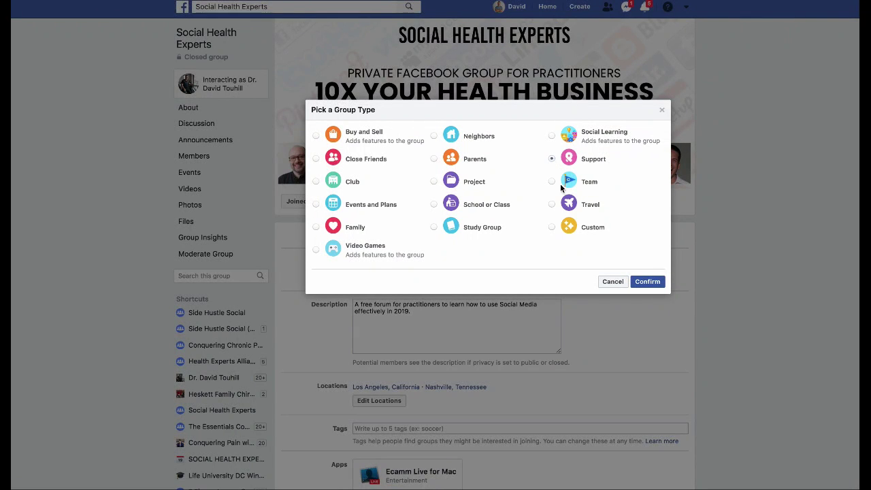
{"action": "left_click", "coordinate": [649, 281]}
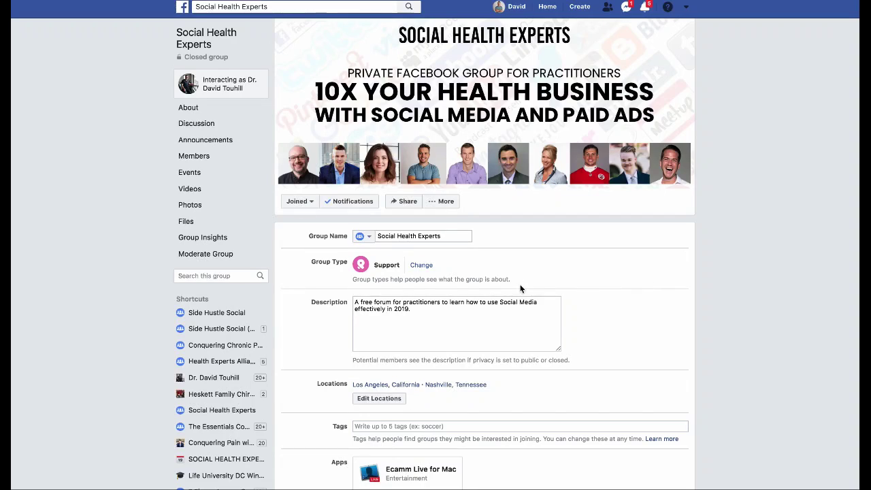
Review the group's description, locations, tags, apps, linked page and color settings
{"action": "scroll", "coordinate": [517, 276], "scroll_direction": "down", "scroll_amount": 2}
{"action": "left_click_drag", "start_coordinate": [412, 249], "coordinate": [351, 246]}
{"action": "left_click", "coordinate": [455, 257]}
{"action": "scroll", "coordinate": [455, 256], "scroll_direction": "down", "scroll_amount": 3}
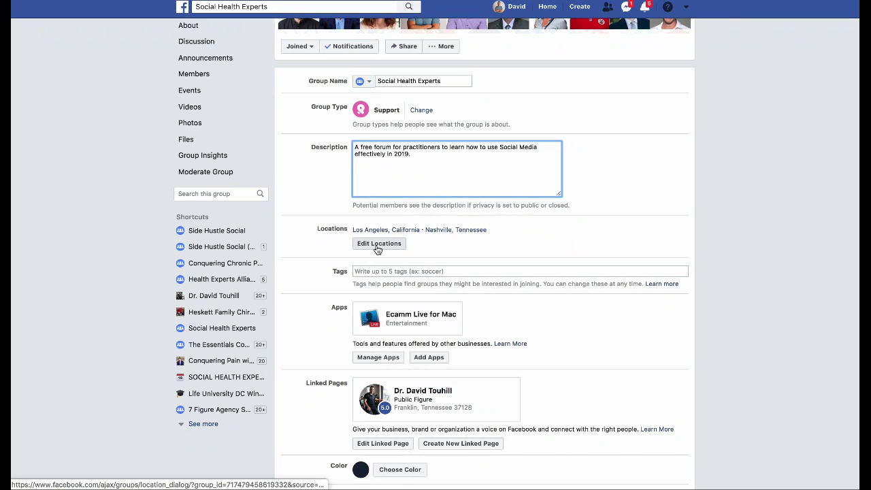
{"action": "scroll", "coordinate": [492, 246], "scroll_direction": "down", "scroll_amount": 3}
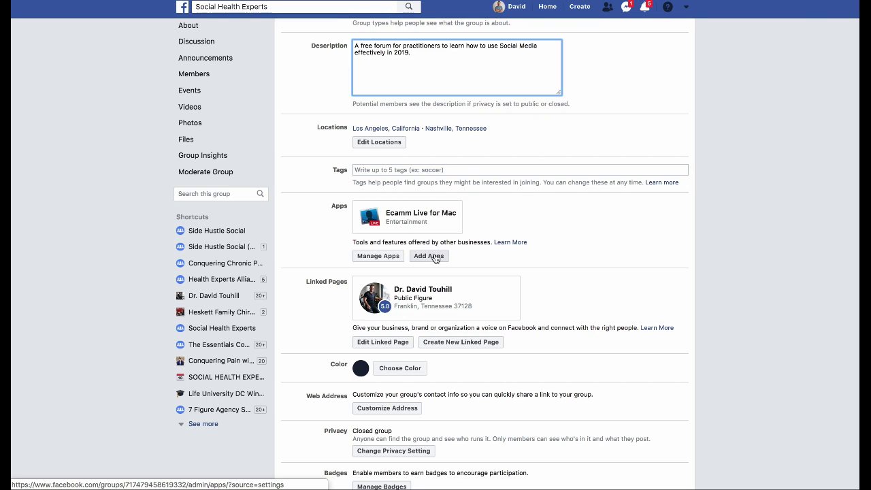
{"action": "scroll", "coordinate": [435, 257], "scroll_direction": "down", "scroll_amount": 3}
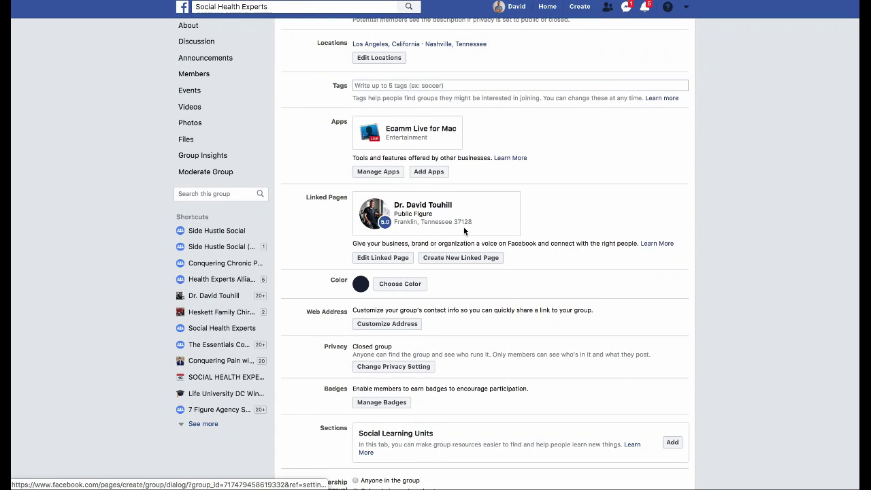
{"action": "scroll", "coordinate": [466, 224], "scroll_direction": "down", "scroll_amount": 3}
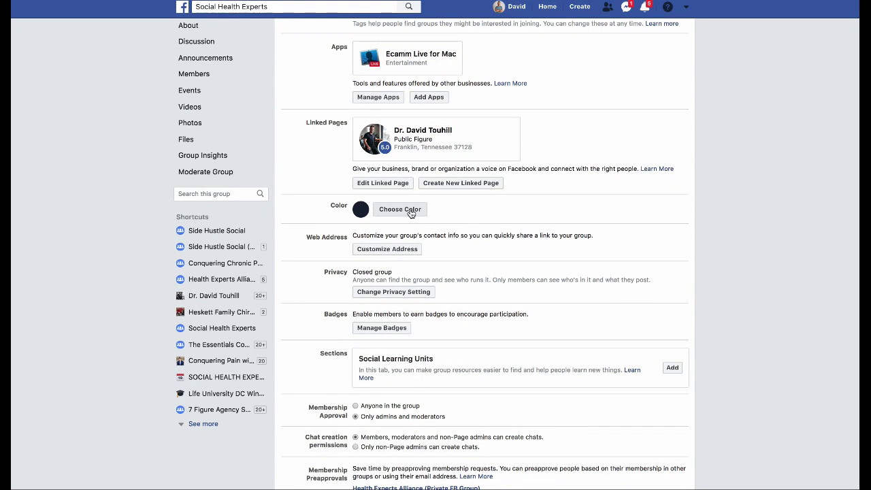
{"action": "scroll", "coordinate": [410, 213], "scroll_direction": "down", "scroll_amount": 2}
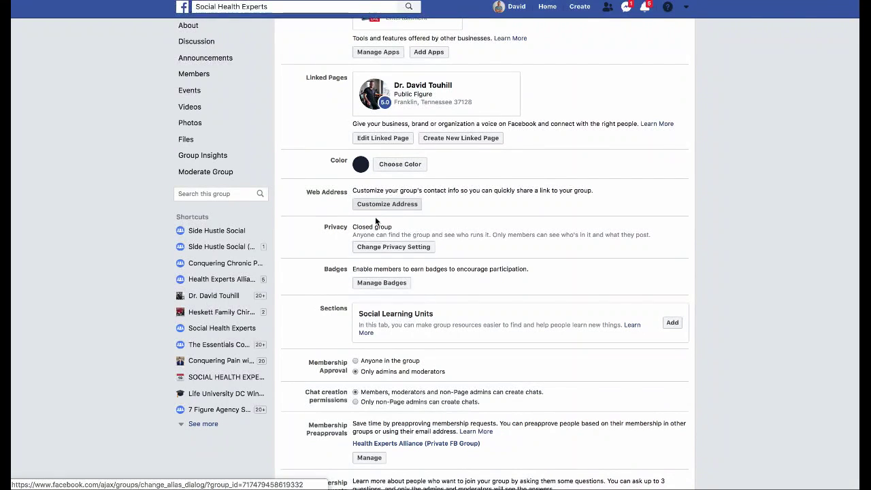
Review the group's privacy, badges, sections, membership approval, membership request questions, and posting and story permissions
{"action": "scroll", "coordinate": [458, 199], "scroll_direction": "down", "scroll_amount": 2}
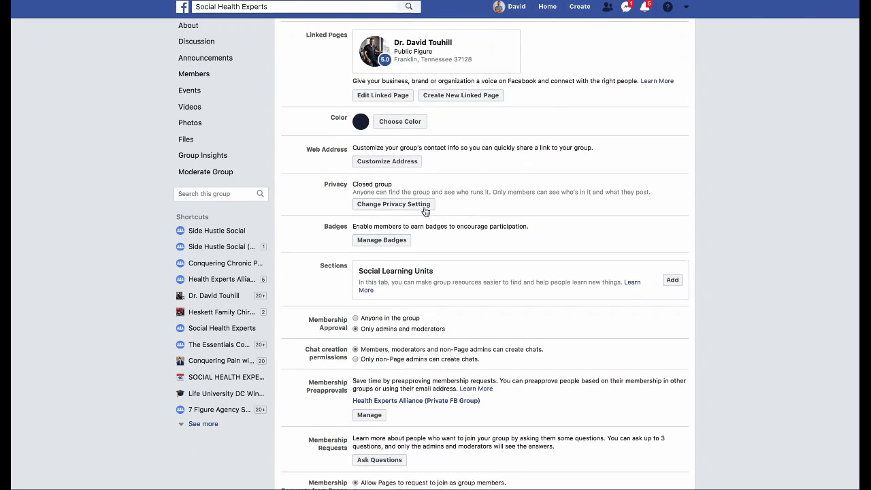
{"action": "scroll", "coordinate": [392, 212], "scroll_direction": "down", "scroll_amount": 1}
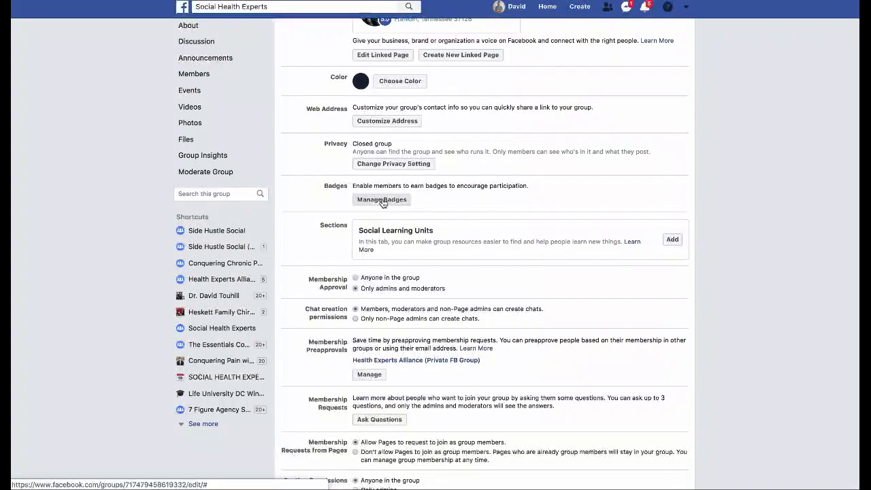
{"action": "scroll", "coordinate": [381, 202], "scroll_direction": "down", "scroll_amount": 1}
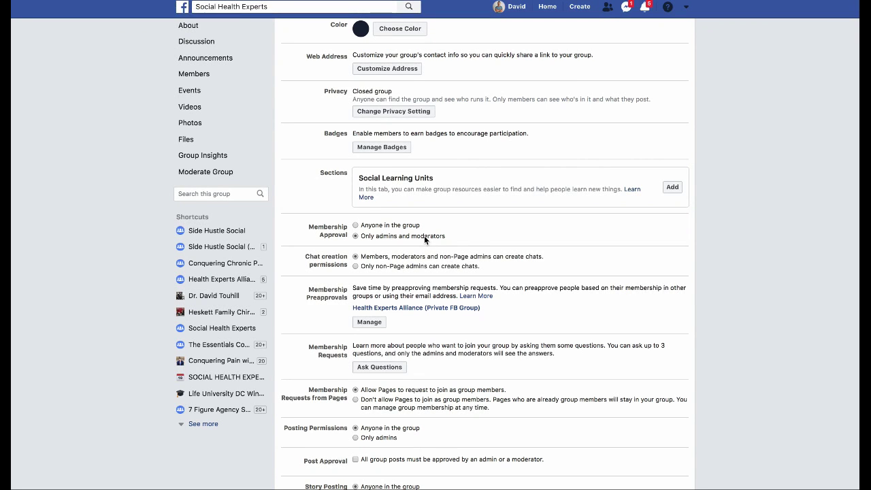
{"action": "scroll", "coordinate": [423, 236], "scroll_direction": "down", "scroll_amount": 2}
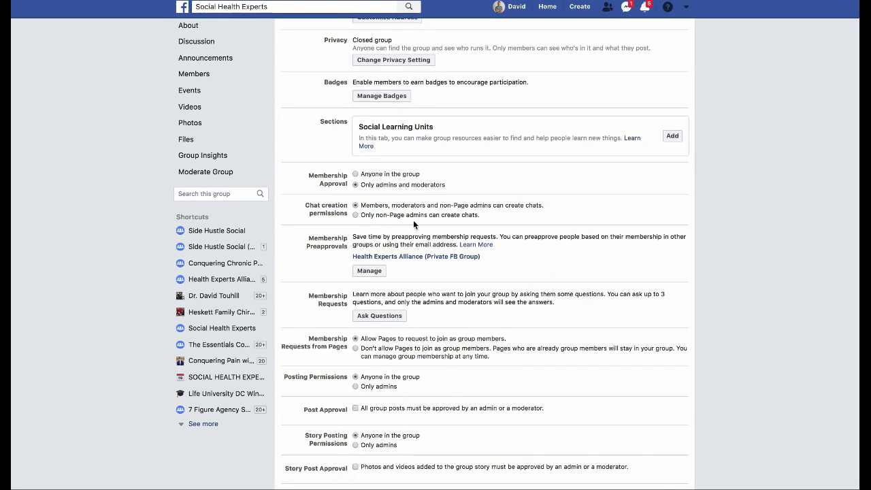
{"action": "scroll", "coordinate": [352, 220], "scroll_direction": "down", "scroll_amount": 1}
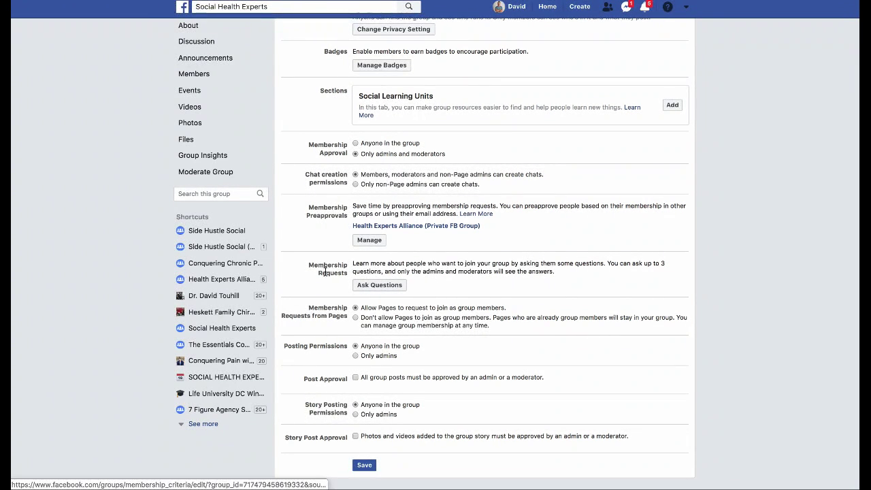
{"action": "left_click_drag", "start_coordinate": [308, 271], "coordinate": [347, 272]}
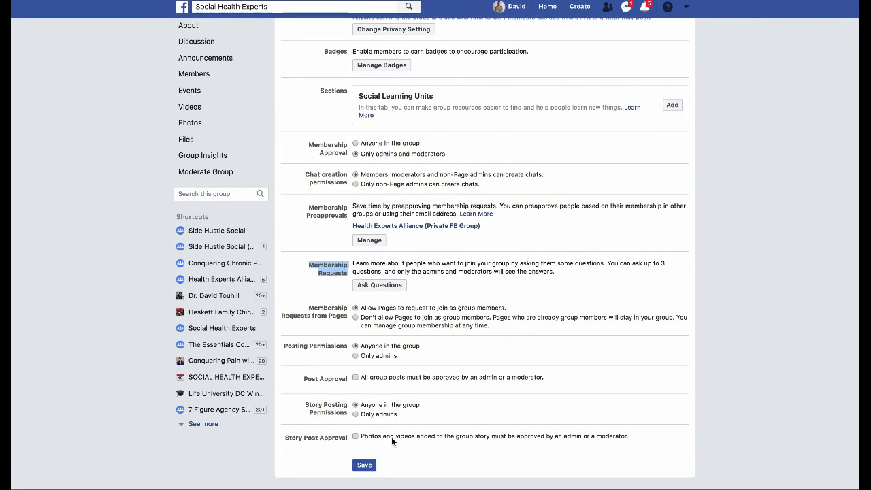
{"action": "scroll", "coordinate": [397, 404], "scroll_direction": "up", "scroll_amount": 5}
{"action": "scroll", "coordinate": [396, 404], "scroll_direction": "up", "scroll_amount": 6}
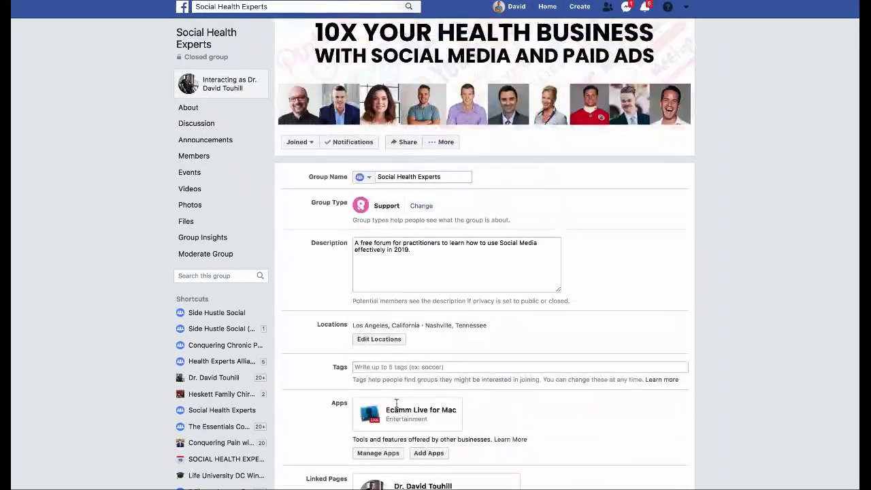
Open the group's discussion feed and examine the options for a new post, such as poll, watch party and tag event, without posting
{"action": "left_click", "coordinate": [213, 128]}
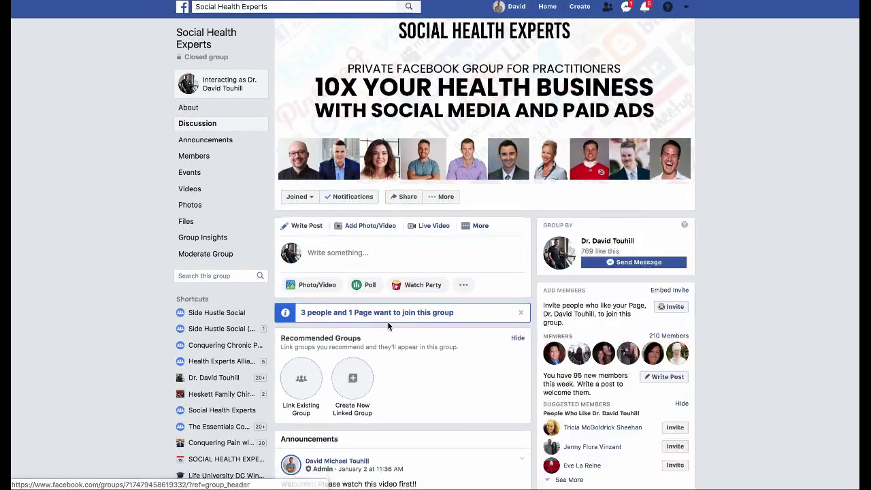
{"action": "scroll", "coordinate": [387, 321], "scroll_direction": "down", "scroll_amount": 3}
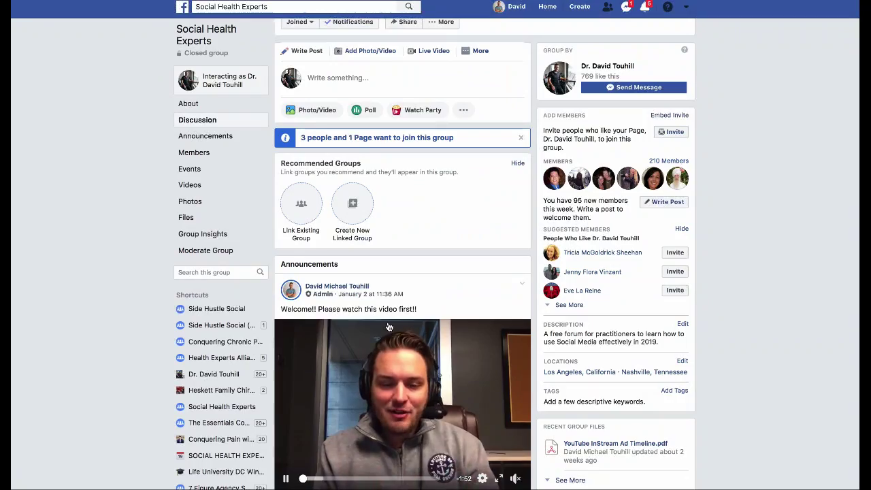
{"action": "scroll", "coordinate": [388, 327], "scroll_direction": "down", "scroll_amount": 1}
{"action": "scroll", "coordinate": [389, 328], "scroll_direction": "up", "scroll_amount": 3}
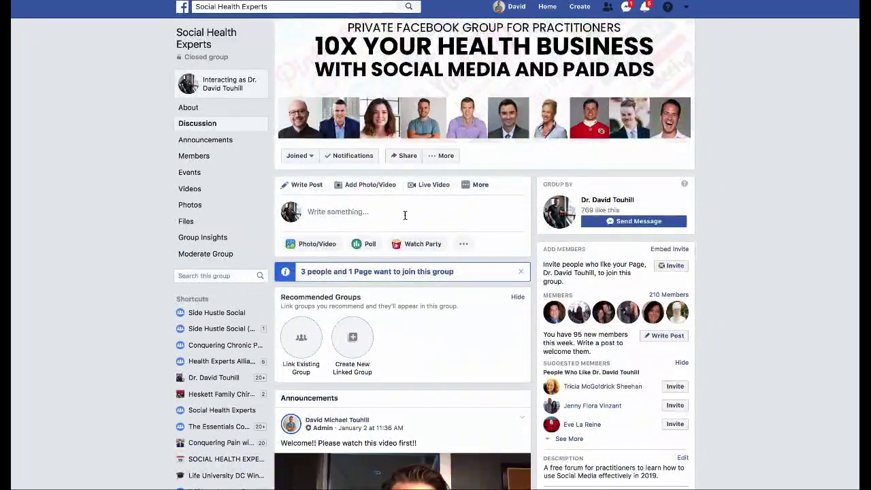
{"action": "left_click", "coordinate": [410, 220]}
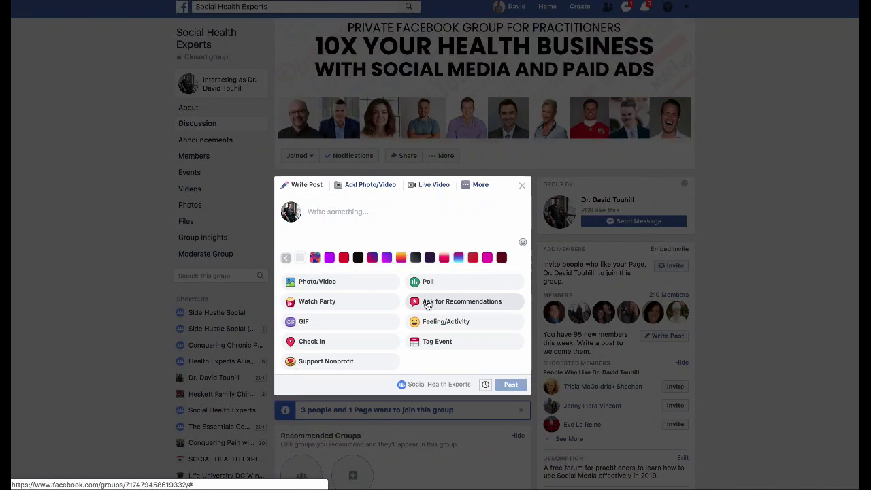
{"action": "scroll", "coordinate": [420, 324], "scroll_direction": "down", "scroll_amount": 3}
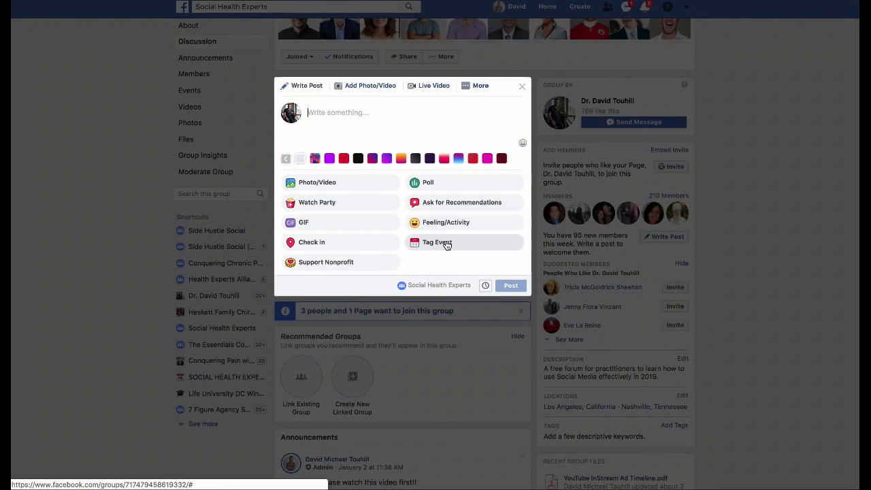
{"action": "left_click", "coordinate": [521, 89]}
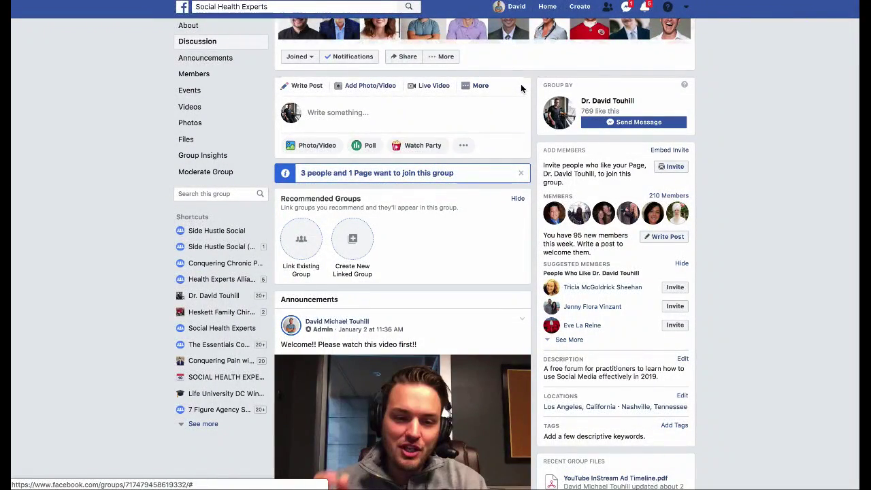
Open the group's pending member requests and approve the person who has 6 friends in the group
{"action": "left_click", "coordinate": [407, 173]}
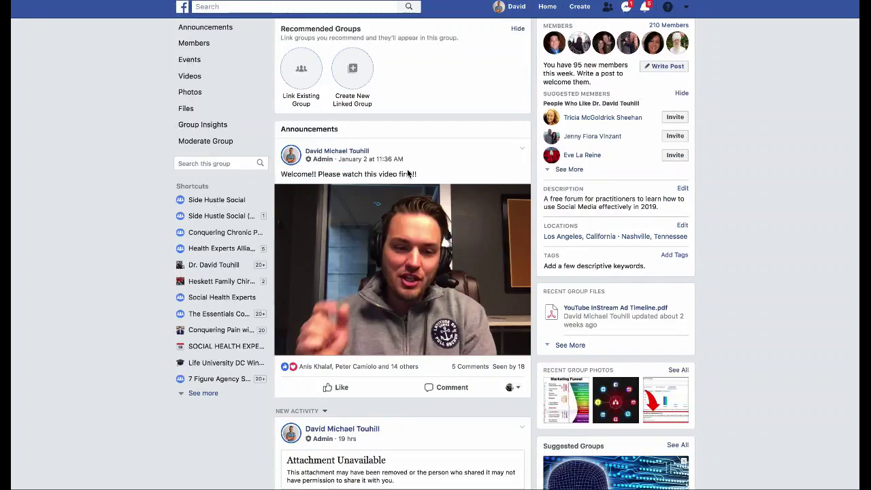
{"action": "scroll", "coordinate": [461, 228], "scroll_direction": "down", "scroll_amount": 3}
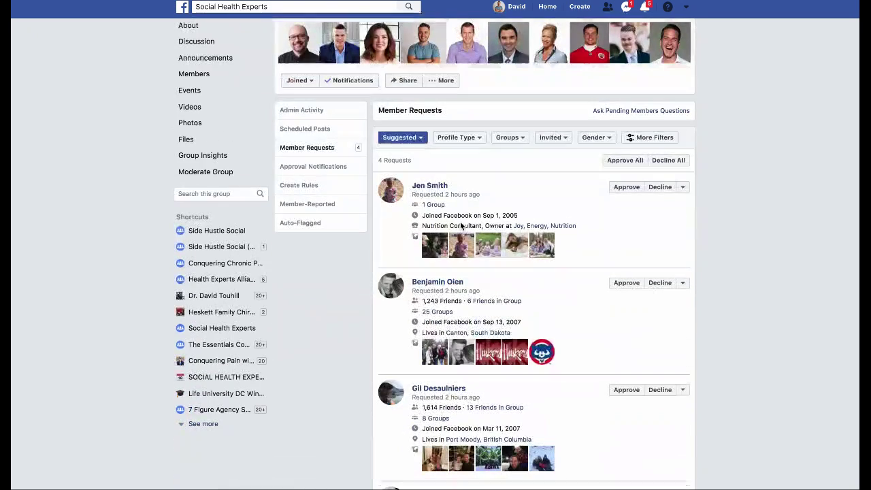
{"action": "scroll", "coordinate": [538, 244], "scroll_direction": "down", "scroll_amount": 2}
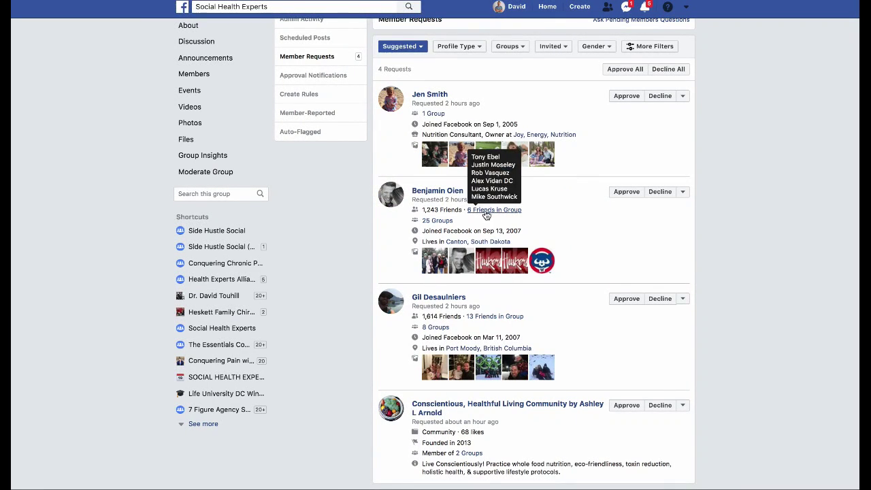
{"action": "left_click", "coordinate": [626, 193]}
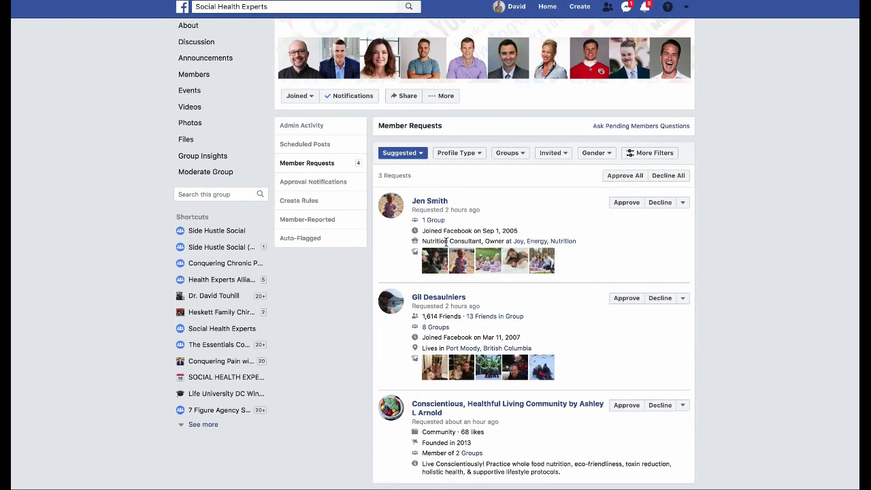
Approve the remaining requests individually, including the nutrition consultant and the Conscientious, Healthful Living Community page, and return to the group's discussion
{"action": "left_click_drag", "start_coordinate": [446, 241], "coordinate": [481, 241]}
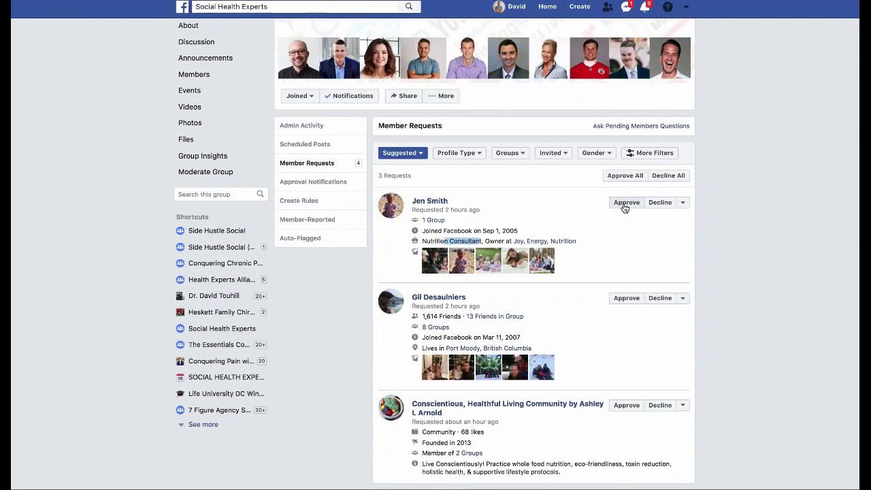
{"action": "left_click", "coordinate": [625, 203]}
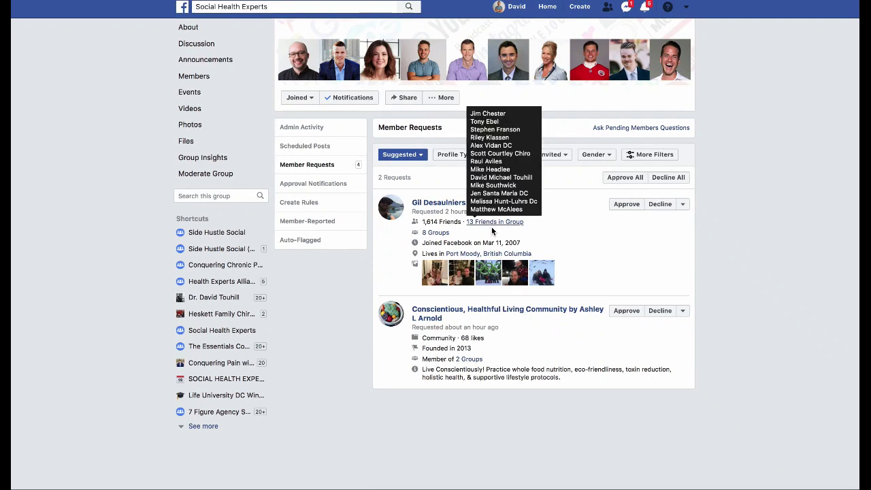
{"action": "left_click", "coordinate": [627, 205]}
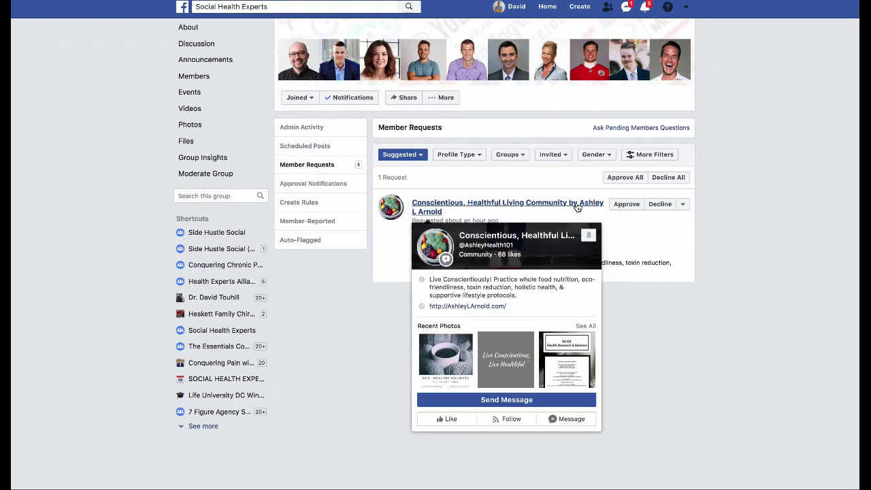
{"action": "left_click", "coordinate": [625, 204]}
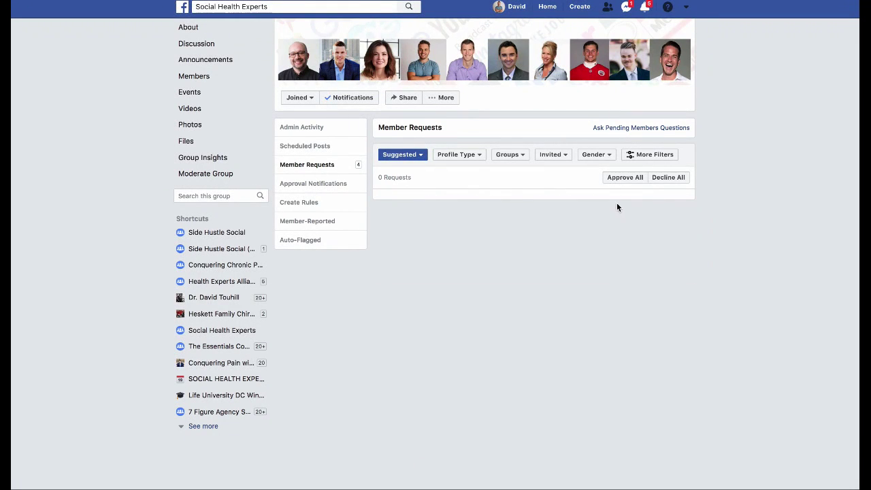
{"action": "scroll", "coordinate": [325, 134], "scroll_direction": "up", "scroll_amount": 3}
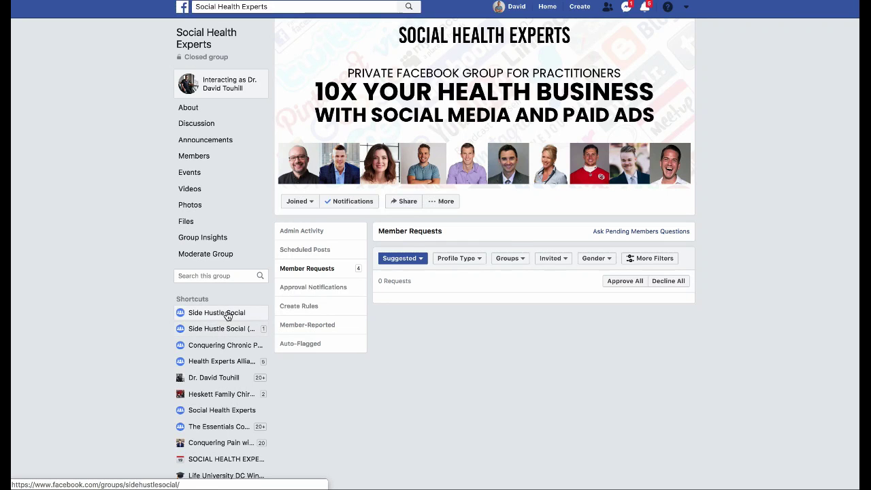
{"action": "left_click", "coordinate": [209, 131]}
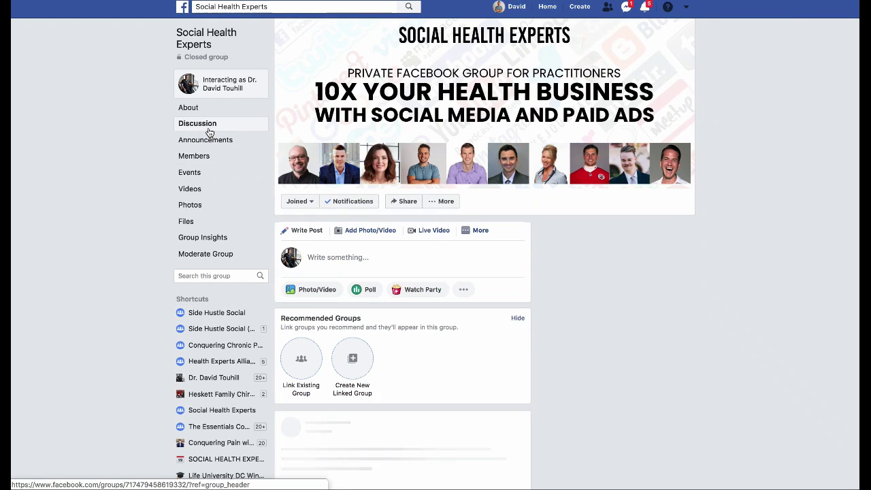